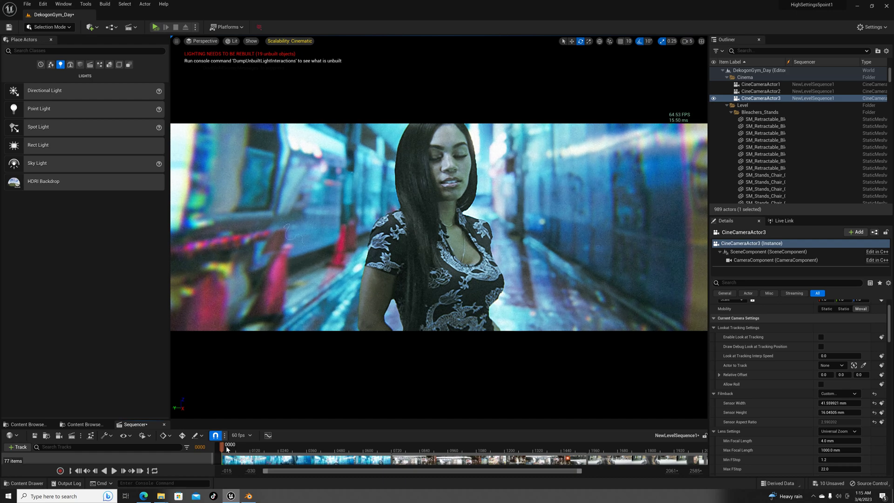
Scrub the Sequencer playhead from frame 0000 to about 1916, through the alley and street shots.
{"action": "left_click_drag", "start_coordinate": [228, 448], "coordinate": [237, 448]}
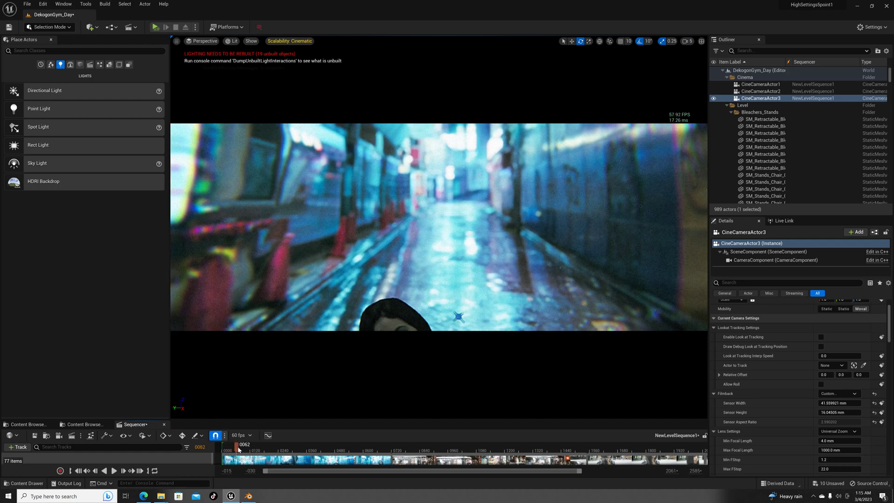
{"action": "left_click_drag", "start_coordinate": [237, 448], "coordinate": [299, 454]}
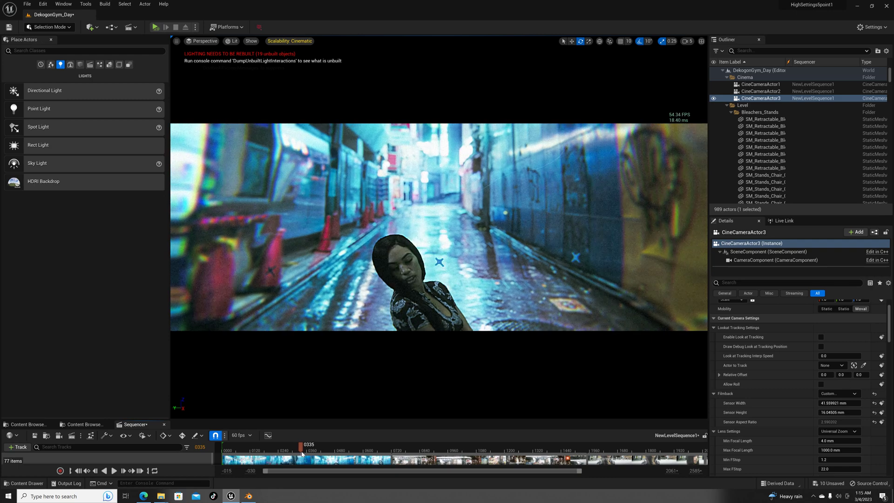
{"action": "left_click_drag", "start_coordinate": [299, 454], "coordinate": [311, 454]}
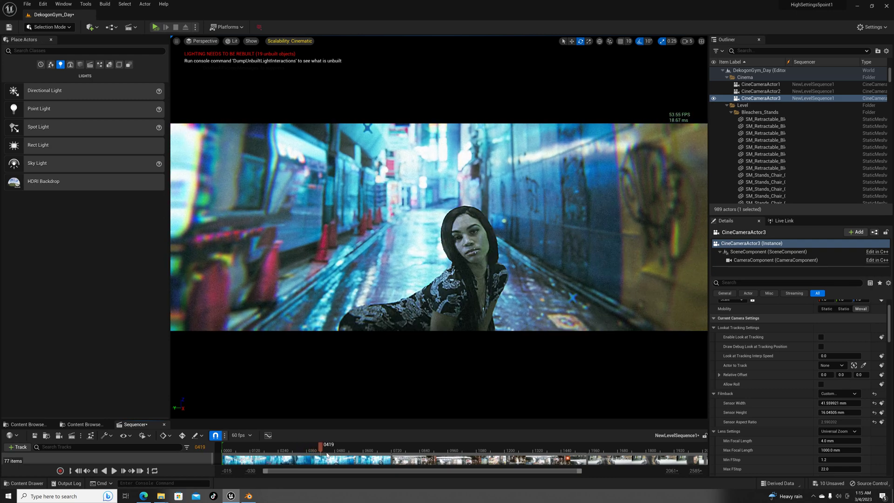
{"action": "left_click_drag", "start_coordinate": [329, 455], "coordinate": [687, 450]}
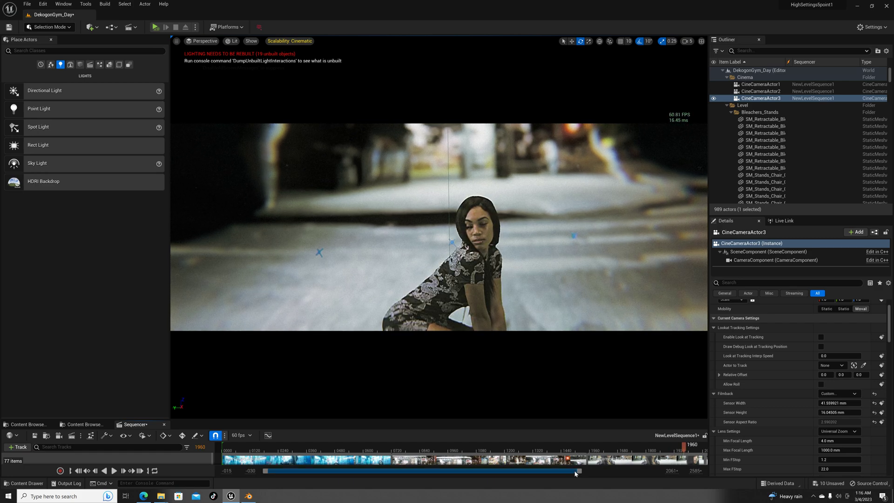
Widen the timeline range to check the dancer's crouching pose near frame 1960.
{"action": "left_click_drag", "start_coordinate": [580, 471], "coordinate": [645, 472]}
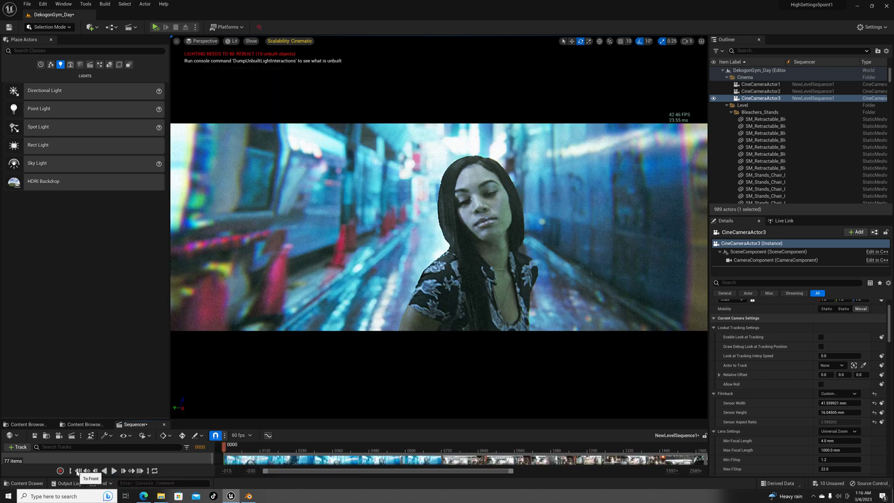
Play and pause the shot, then scrub from near frame 22 forward to about 1598.
{"action": "left_click", "coordinate": [114, 471]}
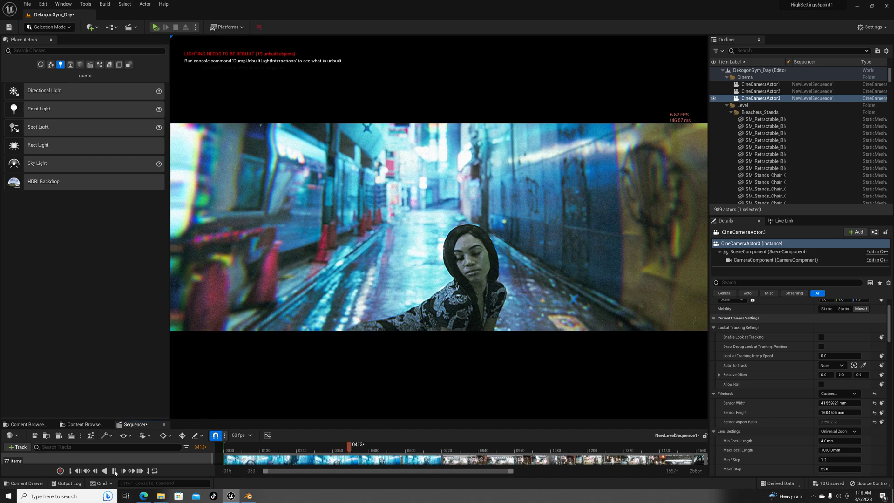
{"action": "left_click", "coordinate": [115, 471]}
{"action": "left_click", "coordinate": [231, 449]}
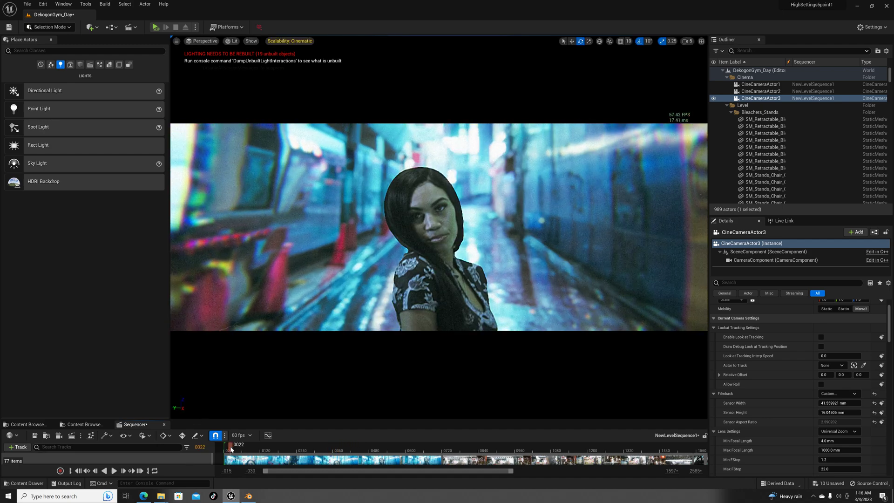
{"action": "left_click_drag", "start_coordinate": [232, 449], "coordinate": [698, 446]}
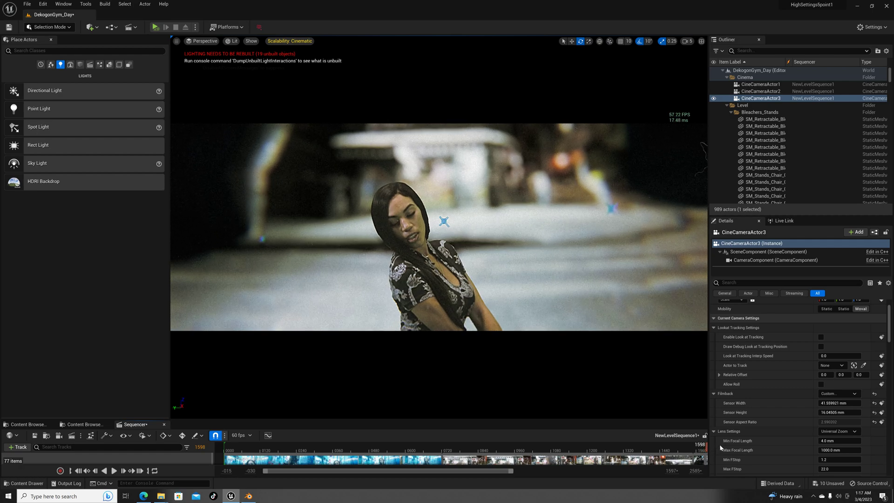
Stretch the range bar to about frame 2040 and scrub to around frame 1661.
{"action": "left_click_drag", "start_coordinate": [513, 471], "coordinate": [595, 471]}
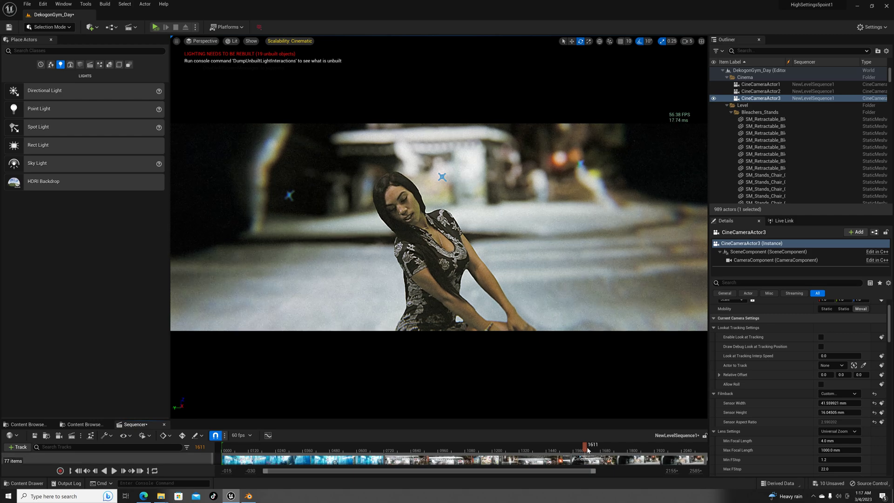
{"action": "mouse_move", "coordinate": [592, 450]}
{"action": "left_mouse_down"}
{"action": "mouse_move", "coordinate": [706, 455]}
{"action": "mouse_move", "coordinate": [590, 458]}
{"action": "mouse_move", "coordinate": [577, 471]}
{"action": "left_mouse_up"}
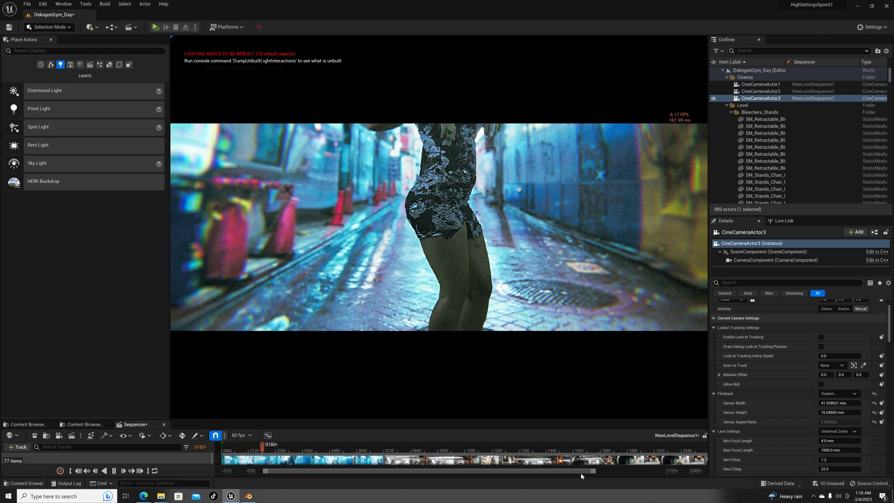
Pause playback, scrub from frame 32 onward, widen the range to 2520, and reach frame 2369.
{"action": "key", "text": "space"}
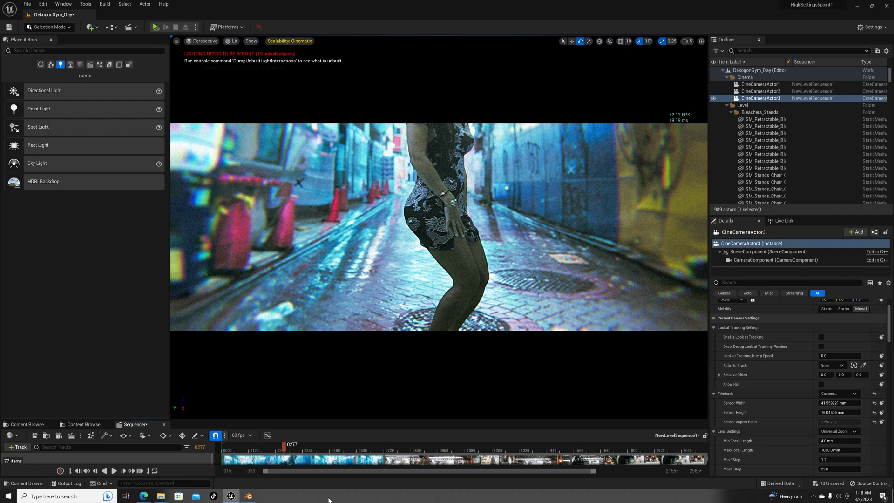
{"action": "left_click", "coordinate": [229, 448]}
{"action": "left_click_drag", "start_coordinate": [232, 449], "coordinate": [250, 450]}
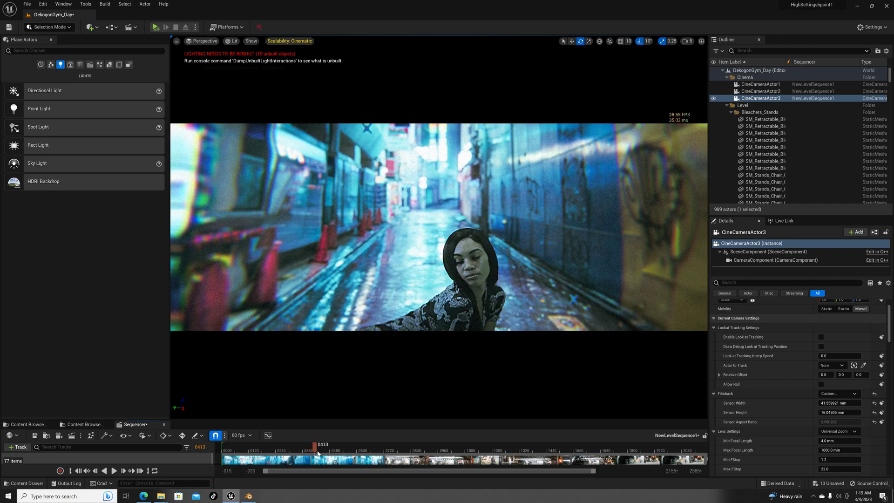
{"action": "left_click_drag", "start_coordinate": [346, 452], "coordinate": [356, 452]}
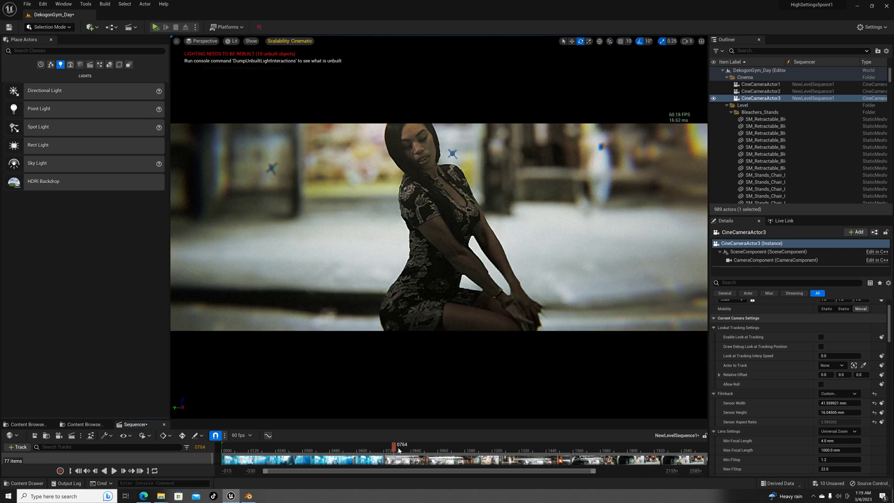
{"action": "left_click_drag", "start_coordinate": [415, 449], "coordinate": [683, 449]}
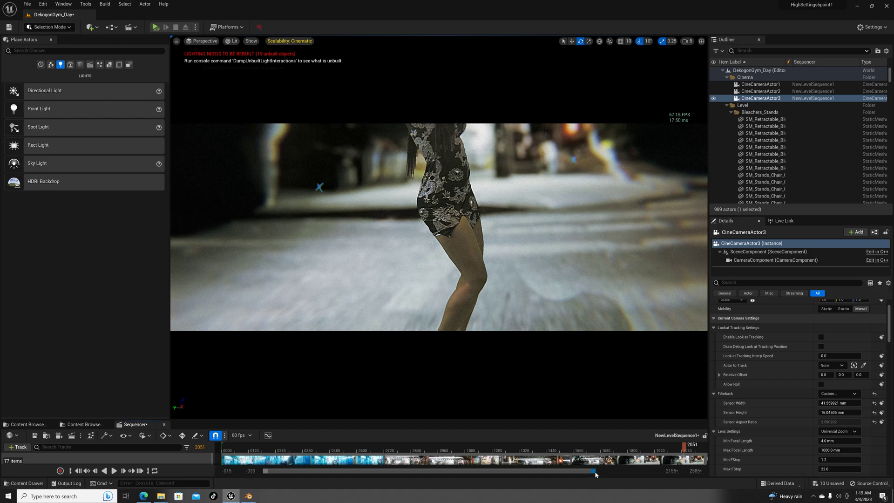
{"action": "left_click_drag", "start_coordinate": [596, 474], "coordinate": [658, 472]}
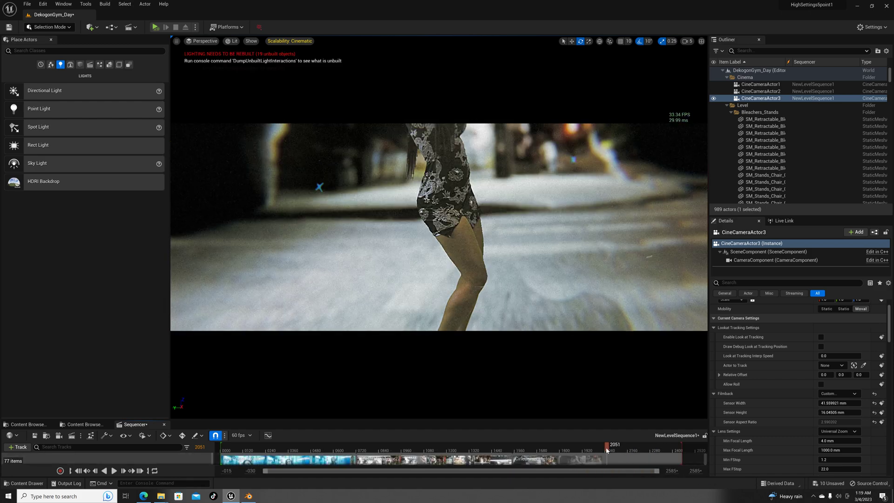
{"action": "mouse_move", "coordinate": [607, 449]}
{"action": "left_mouse_down"}
{"action": "mouse_move", "coordinate": [647, 454]}
{"action": "mouse_move", "coordinate": [530, 433]}
{"action": "mouse_move", "coordinate": [668, 460]}
{"action": "left_mouse_up"}
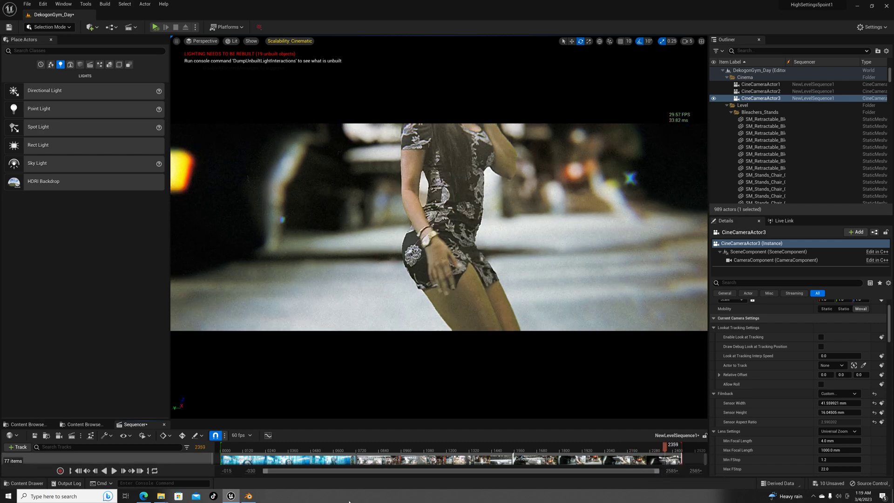
Switch to Blender and orbit and pan around the deli mesh from a low side view.
{"action": "left_click", "coordinate": [252, 496]}
{"action": "mouse_move", "coordinate": [514, 181]}
{"action": "middle_mouse_down"}
{"action": "mouse_move", "coordinate": [529, 197]}
{"action": "mouse_move", "coordinate": [540, 189]}
{"action": "middle_mouse_up"}
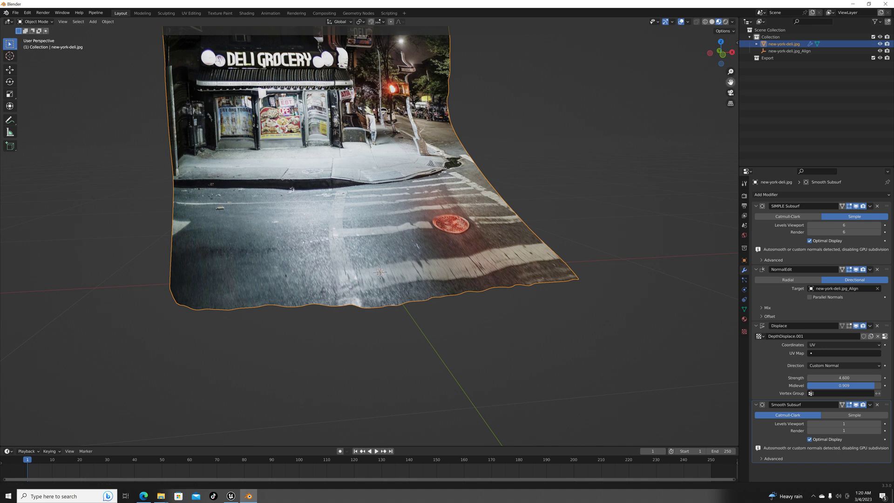
{"action": "mouse_move", "coordinate": [730, 81]}
{"action": "left_mouse_down"}
{"action": "mouse_move", "coordinate": [177, 70]}
{"action": "mouse_move", "coordinate": [219, 46]}
{"action": "left_mouse_up"}
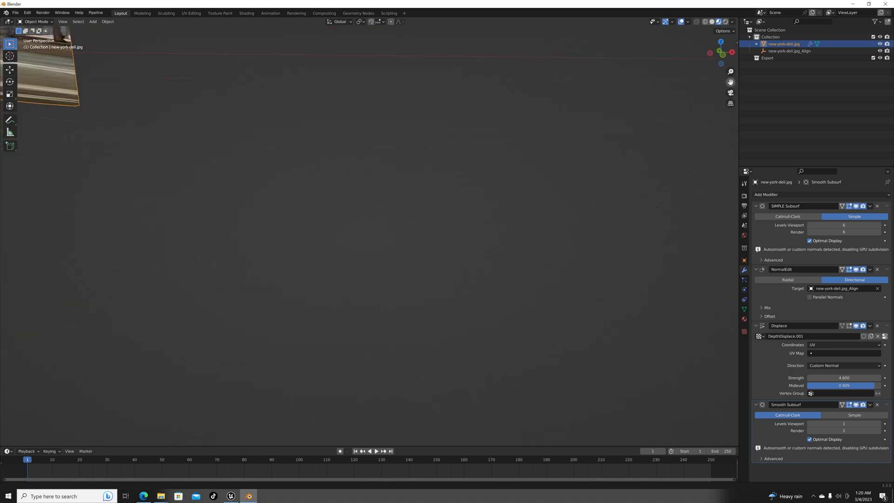
{"action": "mouse_move", "coordinate": [449, 251]}
{"action": "middle_mouse_down"}
{"action": "mouse_move", "coordinate": [424, 194]}
{"action": "mouse_move", "coordinate": [437, 222]}
{"action": "mouse_move", "coordinate": [462, 225]}
{"action": "middle_mouse_up"}
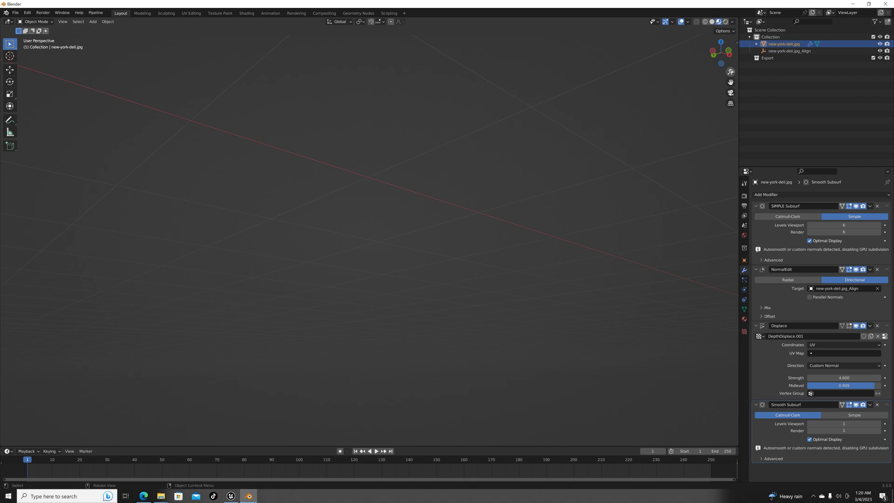
{"action": "left_click_drag", "start_coordinate": [731, 72], "coordinate": [668, 12]}
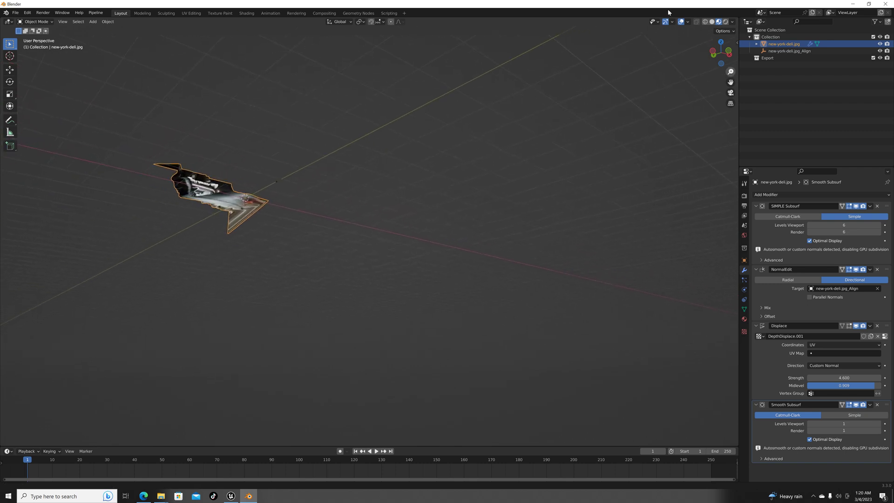
Orbit to a frontal view of the deli mesh and adjust the zoom.
{"action": "mouse_move", "coordinate": [468, 144]}
{"action": "middle_mouse_down"}
{"action": "mouse_move", "coordinate": [417, 217]}
{"action": "mouse_move", "coordinate": [418, 186]}
{"action": "mouse_move", "coordinate": [434, 175]}
{"action": "mouse_move", "coordinate": [289, 180]}
{"action": "middle_mouse_up"}
{"action": "mouse_move", "coordinate": [311, 208]}
{"action": "middle_mouse_down"}
{"action": "mouse_move", "coordinate": [285, 144]}
{"action": "mouse_move", "coordinate": [338, 146]}
{"action": "mouse_move", "coordinate": [309, 123]}
{"action": "mouse_move", "coordinate": [314, 104]}
{"action": "mouse_move", "coordinate": [296, 87]}
{"action": "mouse_move", "coordinate": [307, 97]}
{"action": "middle_mouse_up"}
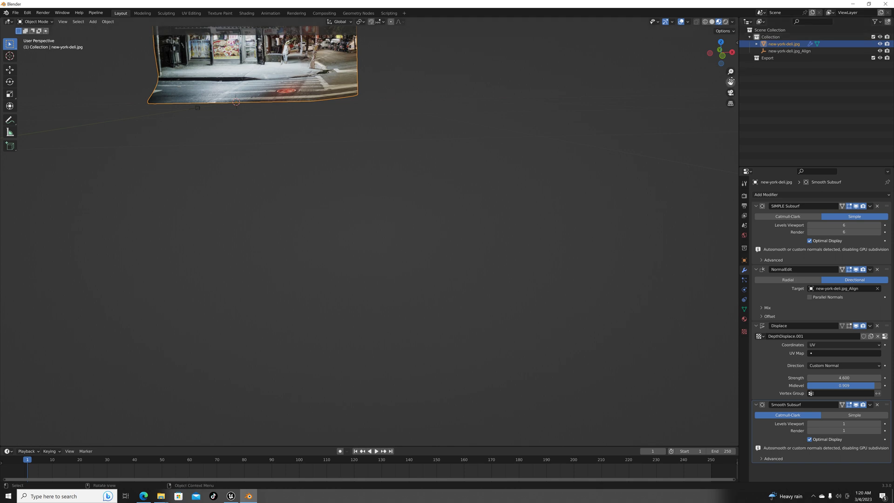
{"action": "mouse_move", "coordinate": [675, 86]}
{"action": "middle_mouse_down"}
{"action": "mouse_move", "coordinate": [552, 97]}
{"action": "mouse_move", "coordinate": [543, 109]}
{"action": "mouse_move", "coordinate": [562, 122]}
{"action": "mouse_move", "coordinate": [440, 155]}
{"action": "middle_mouse_up"}
{"action": "scroll", "coordinate": [550, 115], "scroll_direction": "up", "scroll_amount": 2}
{"action": "scroll", "coordinate": [550, 114], "scroll_direction": "up", "scroll_amount": 1}
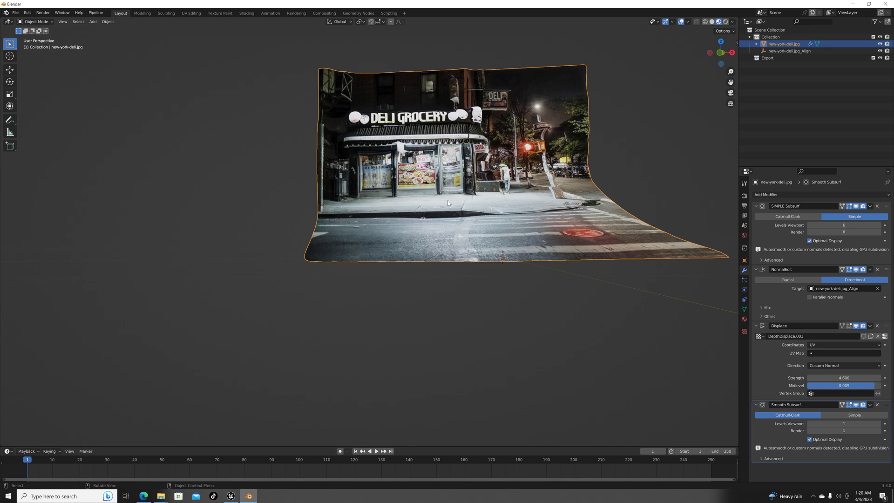
{"action": "scroll", "coordinate": [447, 203], "scroll_direction": "up", "scroll_amount": 2}
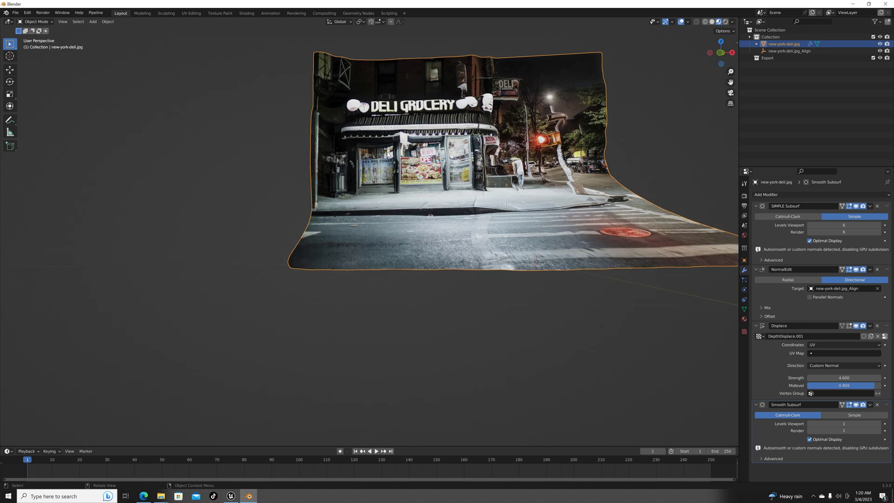
{"action": "scroll", "coordinate": [388, 155], "scroll_direction": "down", "scroll_amount": 1}
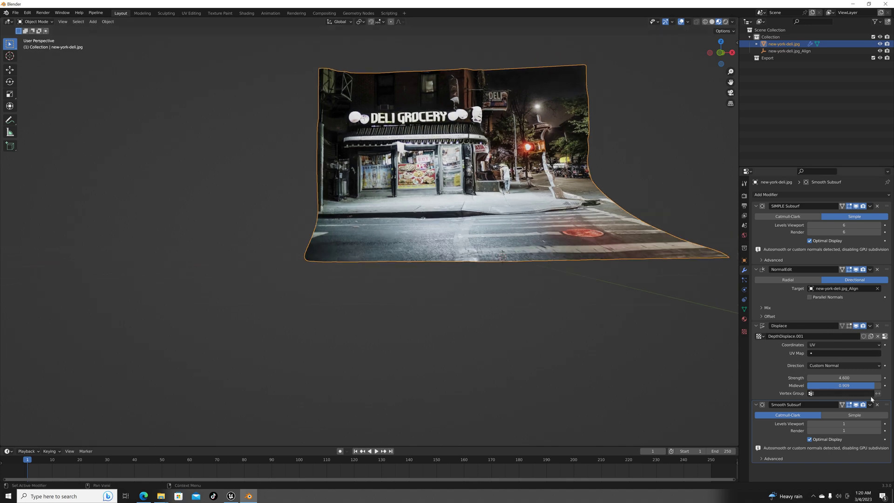
Reduce the Displace modifier Strength, entering 3 and then dragging it down to about 2.2.
{"action": "mouse_move", "coordinate": [858, 378]}
{"action": "left_mouse_down"}
{"action": "mouse_move", "coordinate": [819, 378]}
{"action": "mouse_move", "coordinate": [852, 393]}
{"action": "mouse_move", "coordinate": [810, 385]}
{"action": "left_mouse_up"}
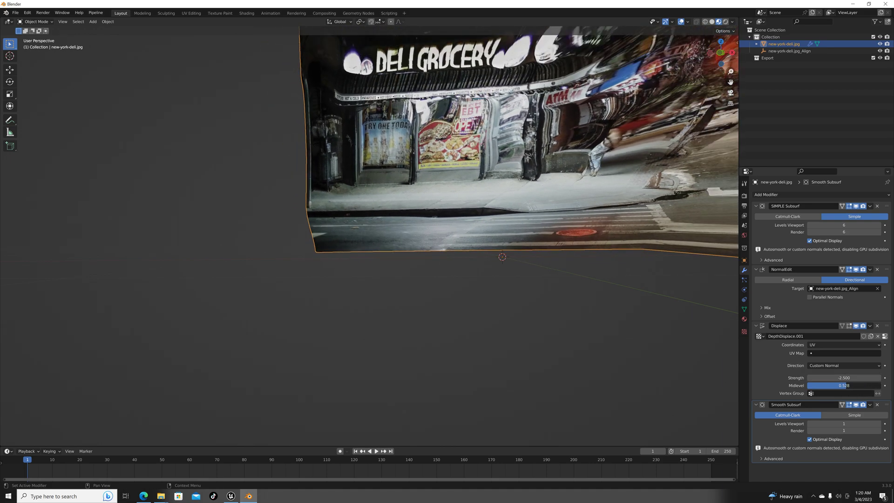
{"action": "left_click", "coordinate": [844, 378]}
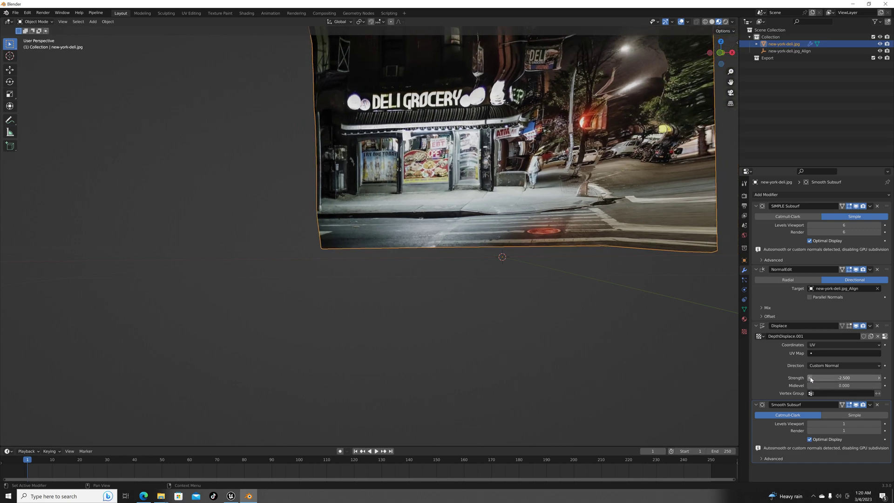
{"action": "type", "text": "3"}
{"action": "key", "text": "Return"}
{"action": "left_click_drag", "start_coordinate": [843, 378], "coordinate": [798, 378]}
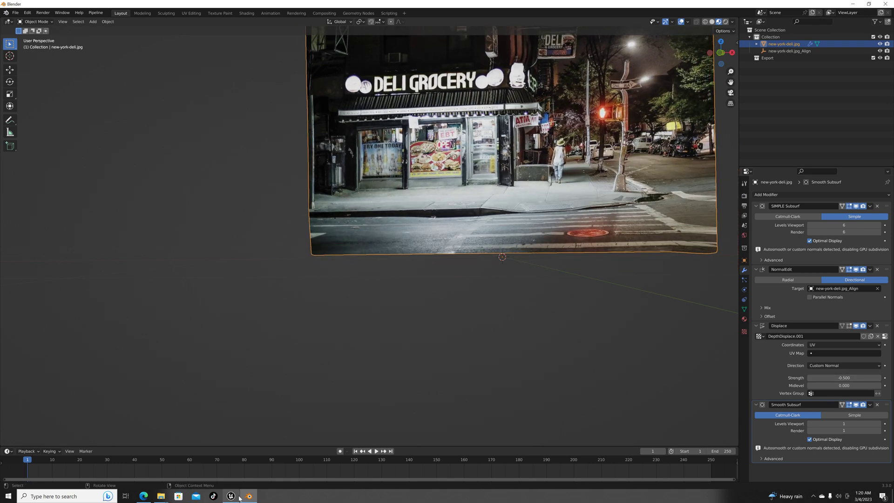